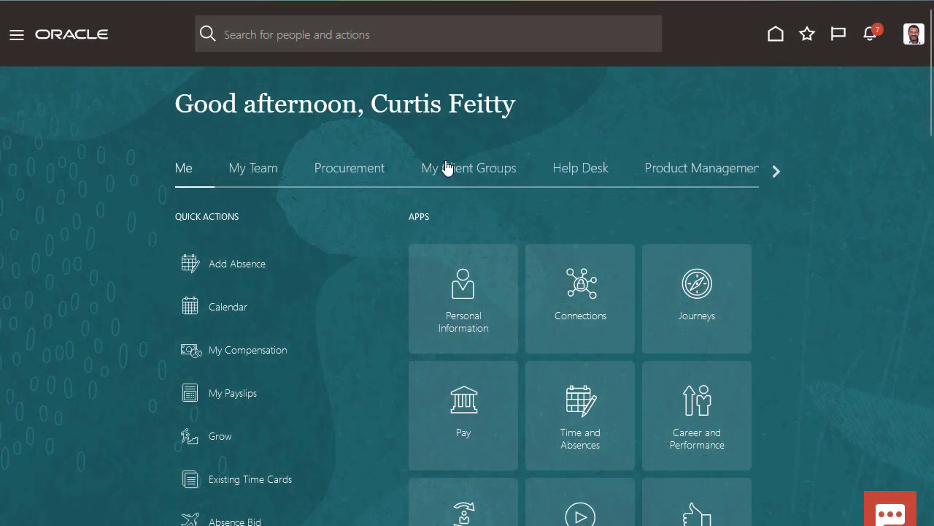
Open the flow submission page from the Payroll area of My Client Groups
left_click(447, 169)
scroll(448, 169, "down", 10)
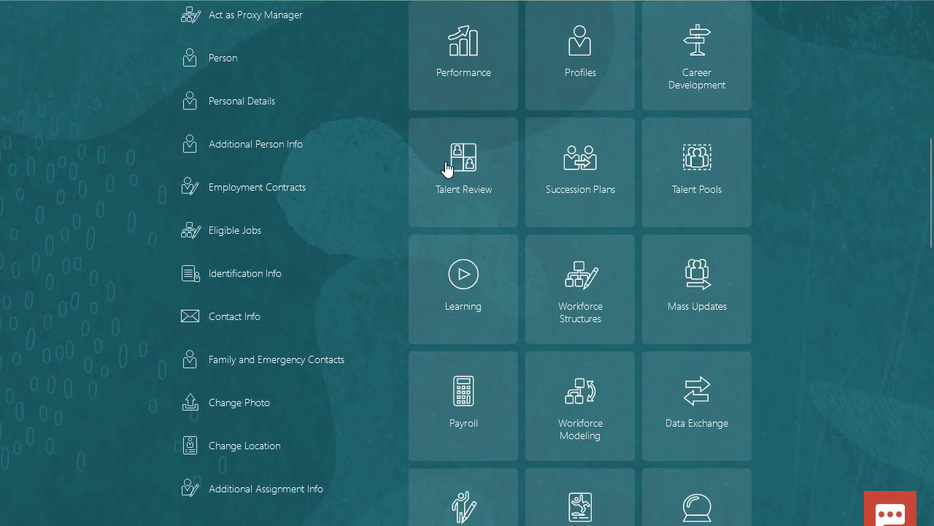
left_click(466, 194)
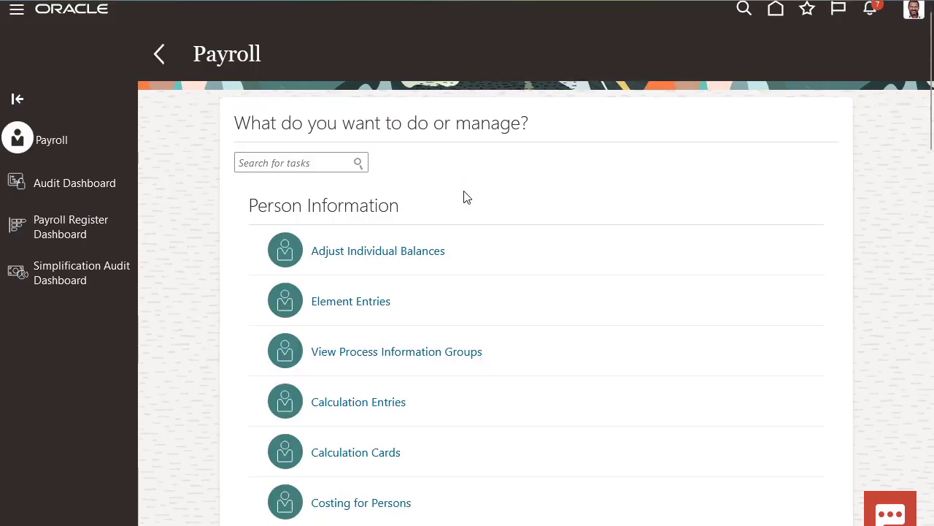
scroll(463, 196, "down", 10)
left_click(342, 349)
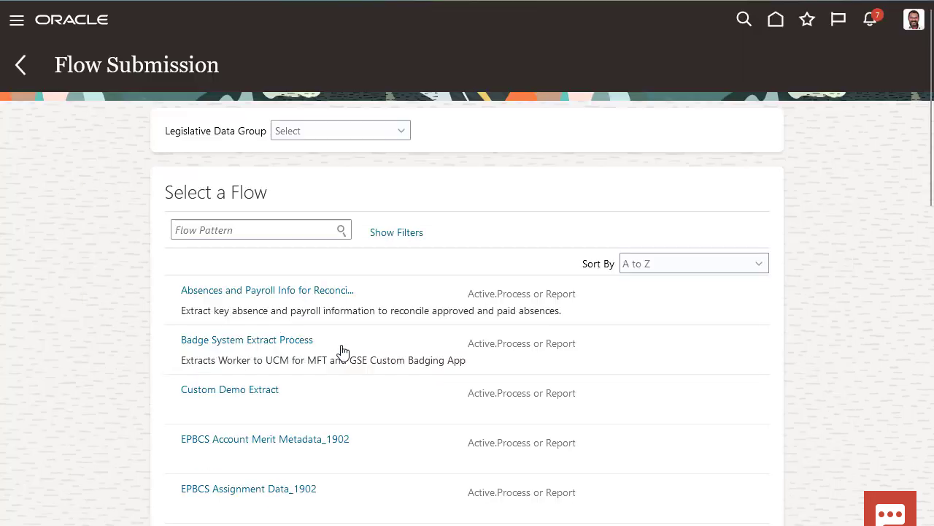
Set the flow submission's legislative data group to US Legislative Data Group
left_click(293, 131)
type("US")
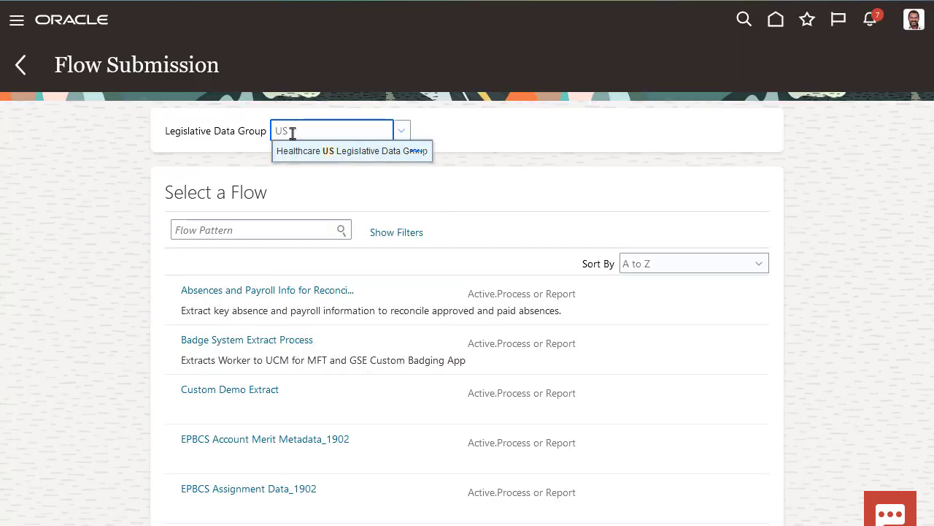
left_click(298, 213)
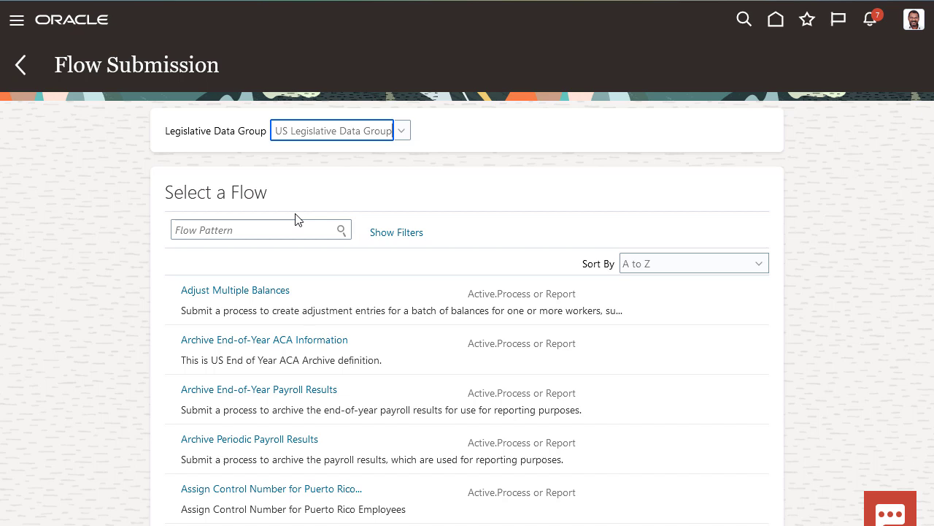
Search the flow patterns for "payroll interface" and select the Manage Global Payroll Interface Features Usage flow
left_click(281, 230)
type("payroll interface")
key("Return")
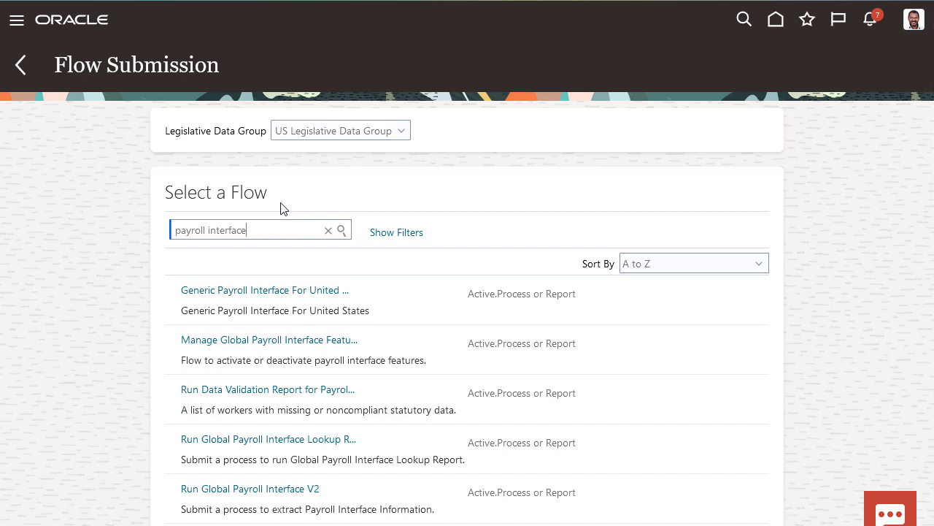
left_click(282, 343)
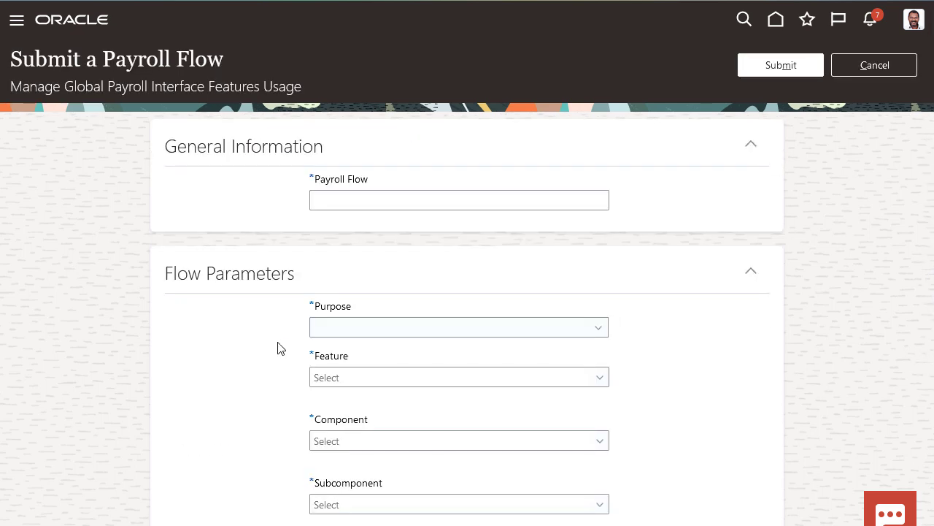
Name the payroll flow "Payroll Connect Flex Injection" and set its purpose to Include Flexfield Into Template
left_click(347, 200)
type("Payroll Connect")
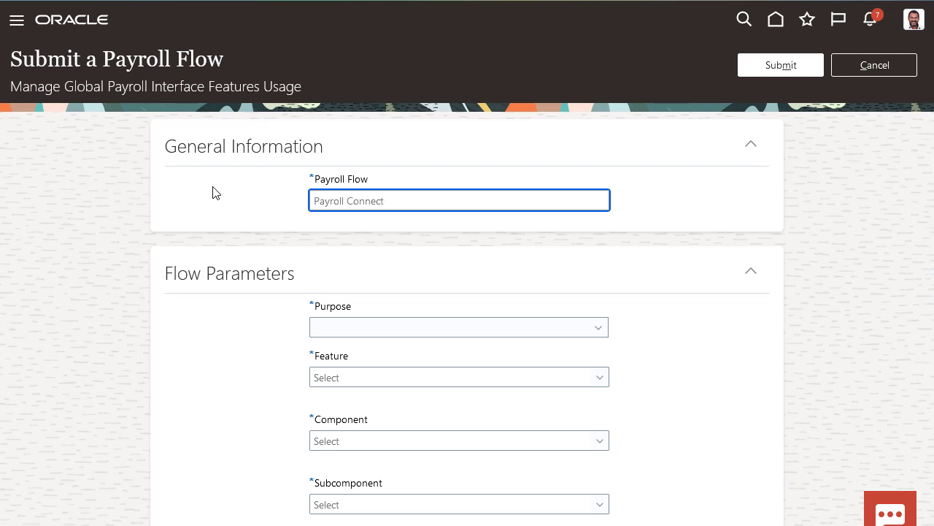
type(" Flex Injection")
left_click(594, 333)
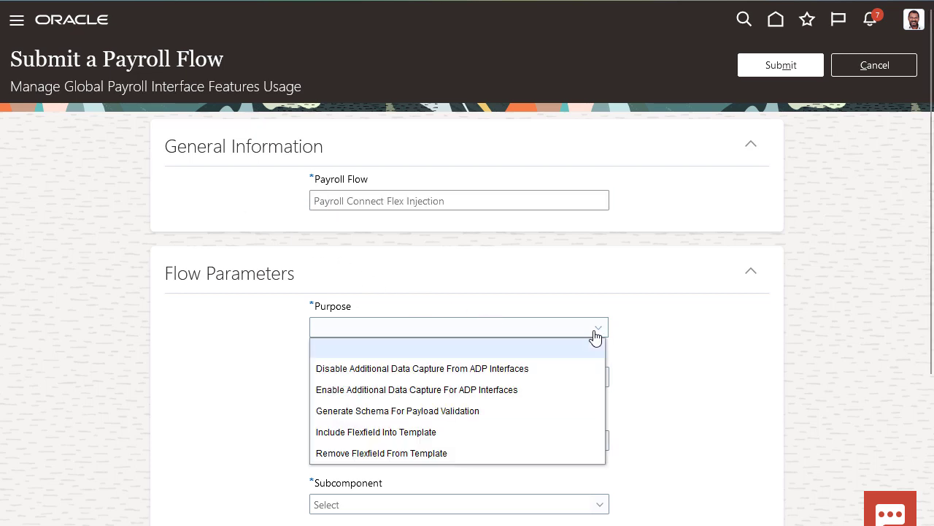
left_click(539, 429)
scroll(539, 431, "down", 1)
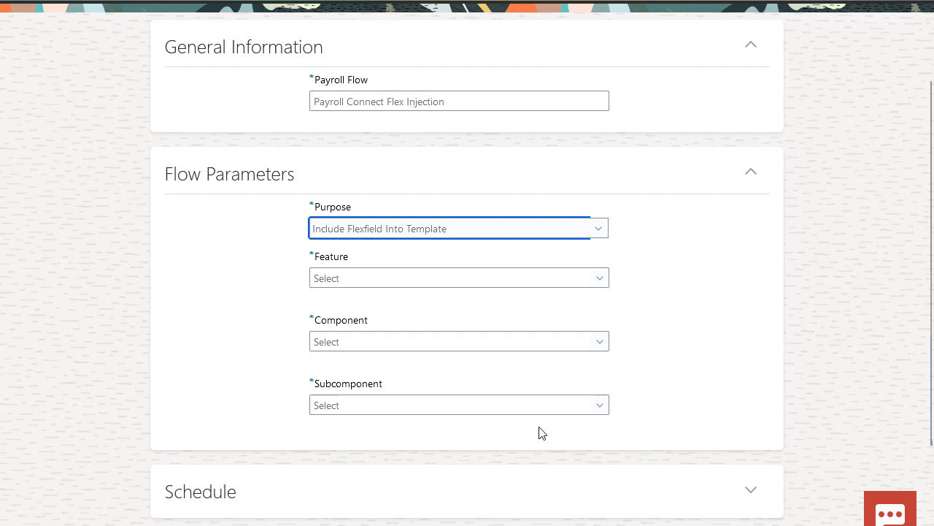
Set Feature to Global Payroll Interface, Component to Assignment Extra Information and Subcomponent to All Contexts, and submit the flow
left_click(606, 283)
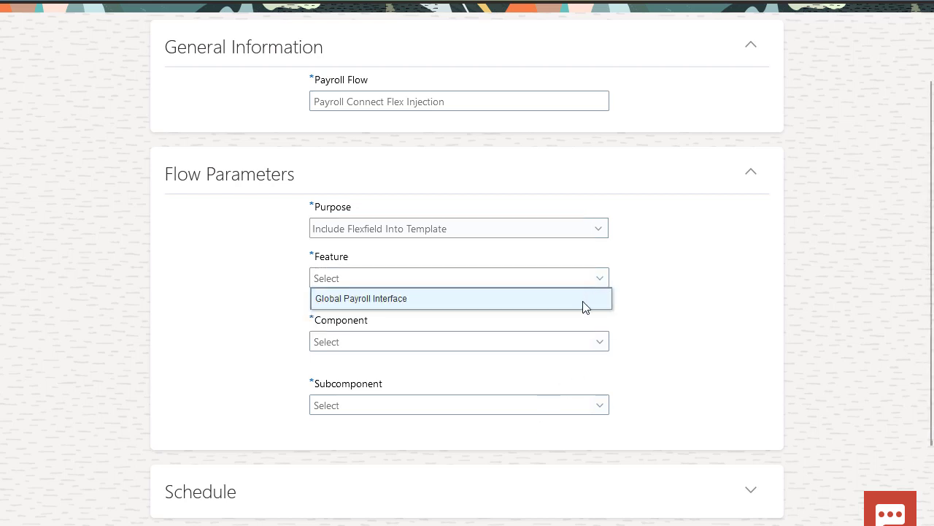
left_click(584, 302)
left_click(595, 347)
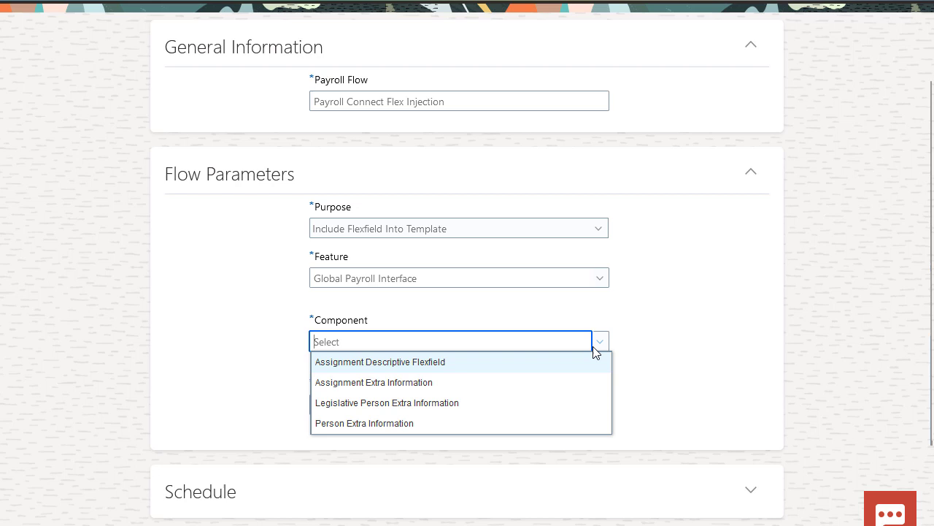
left_click(584, 383)
left_click(600, 406)
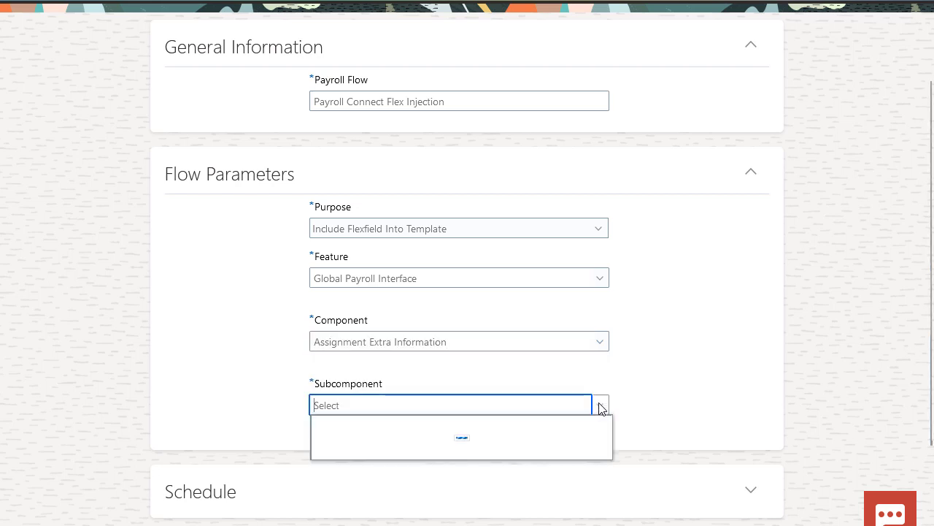
left_click(591, 429)
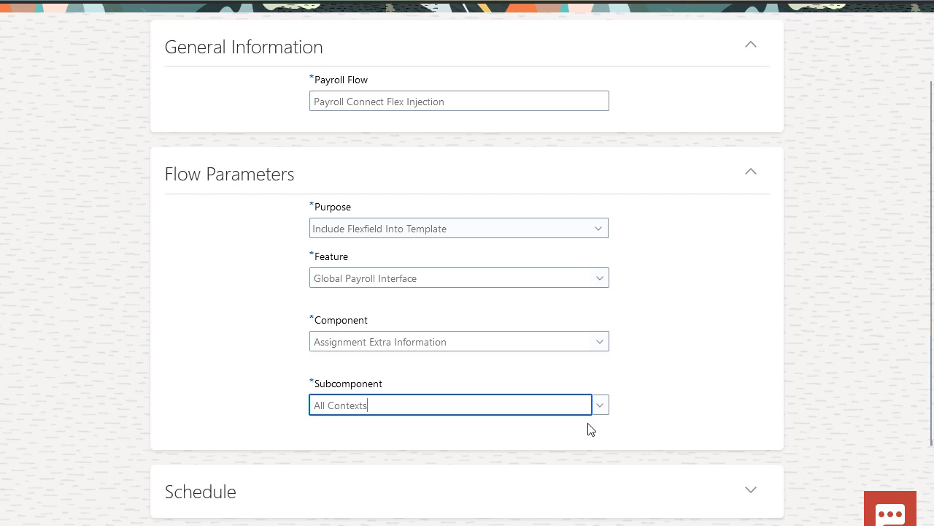
scroll(591, 430, "up", 2)
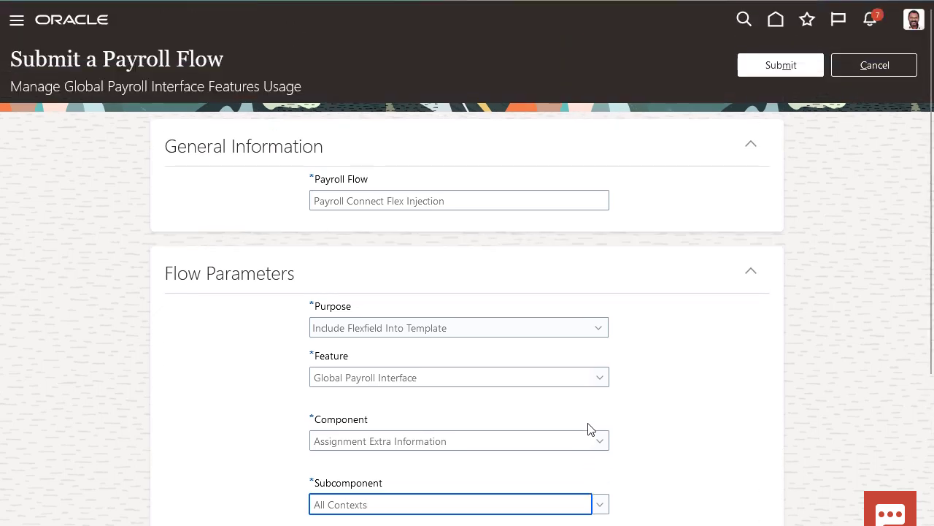
left_click(750, 66)
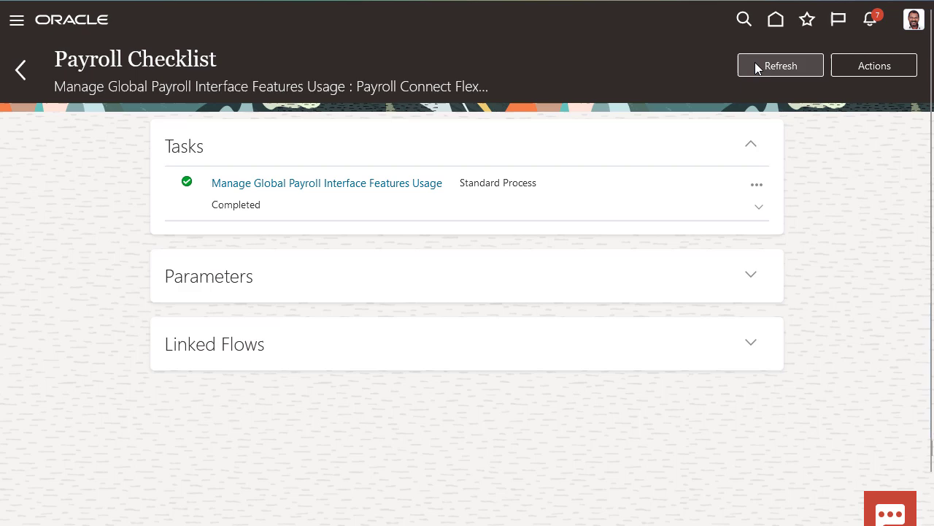
Return to the home page and open Extract Definitions in the Data Exchange area
left_click(775, 21)
scroll(758, 107, "down", 10)
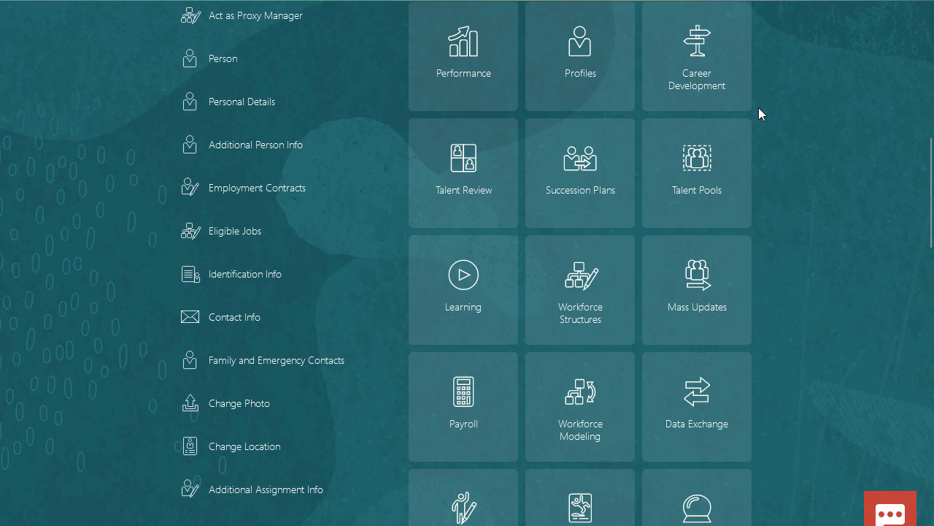
left_click(709, 384)
scroll(703, 390, "down", 2)
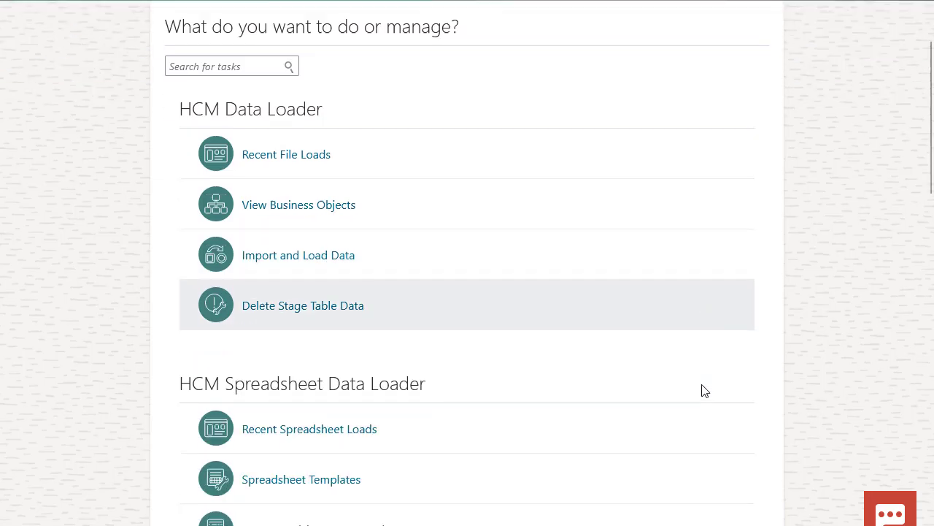
scroll(702, 390, "down", 9)
left_click(318, 71)
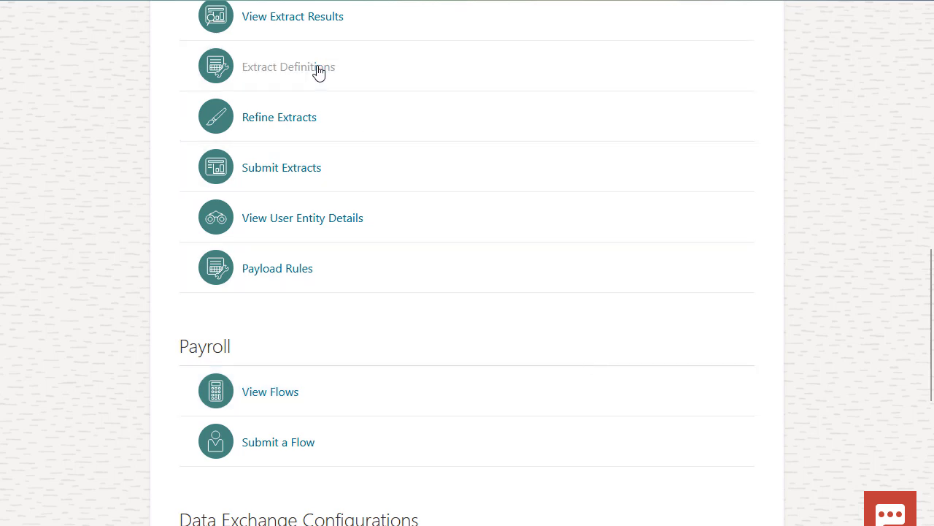
Start a new extract definition from the Global Payroll Interface source template
left_click(34, 153)
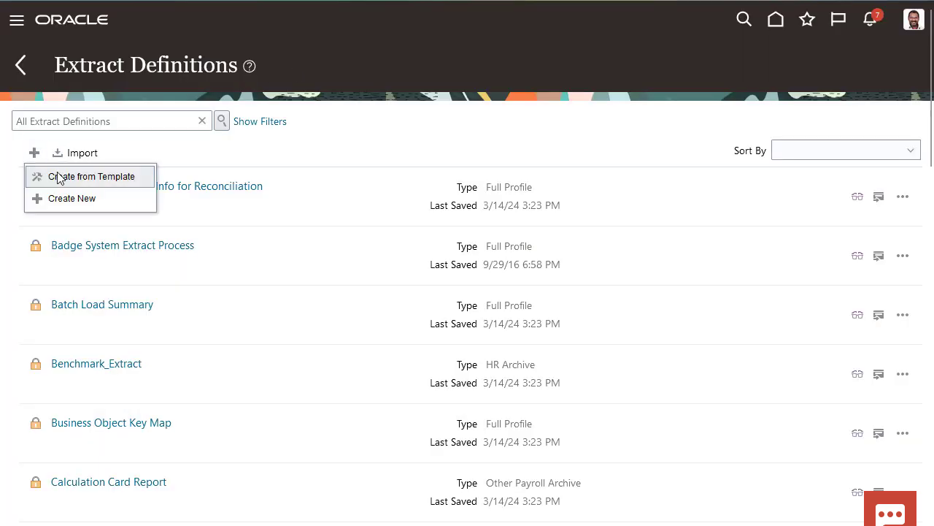
left_click(59, 178)
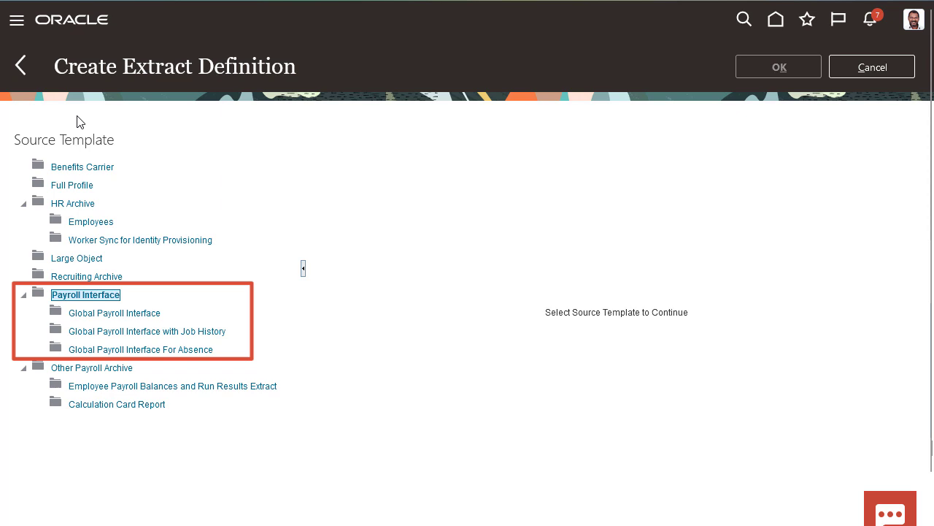
left_click(93, 313)
Name the extract "Payroll Connect Interface 2", with consumer Undefined and additional details "Lata Incorporated"
left_click(450, 177)
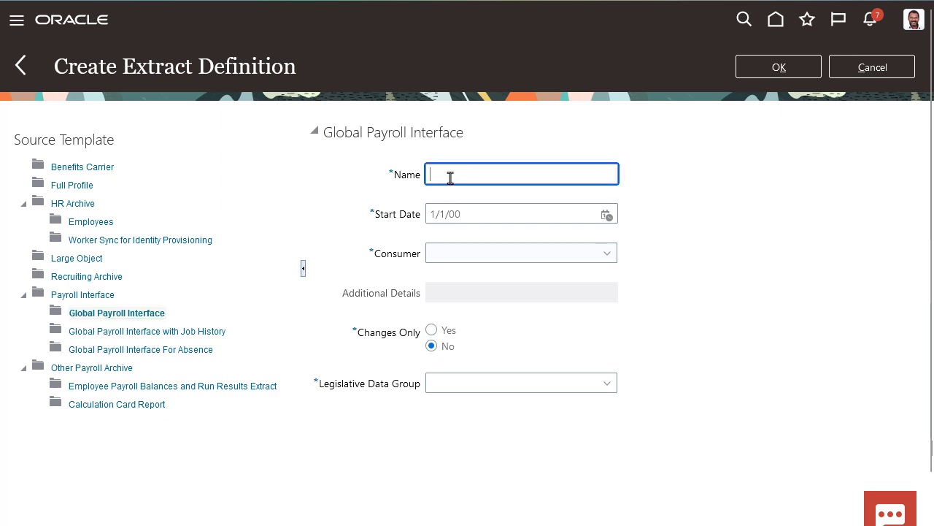
type("Payroll Connect Interface 2")
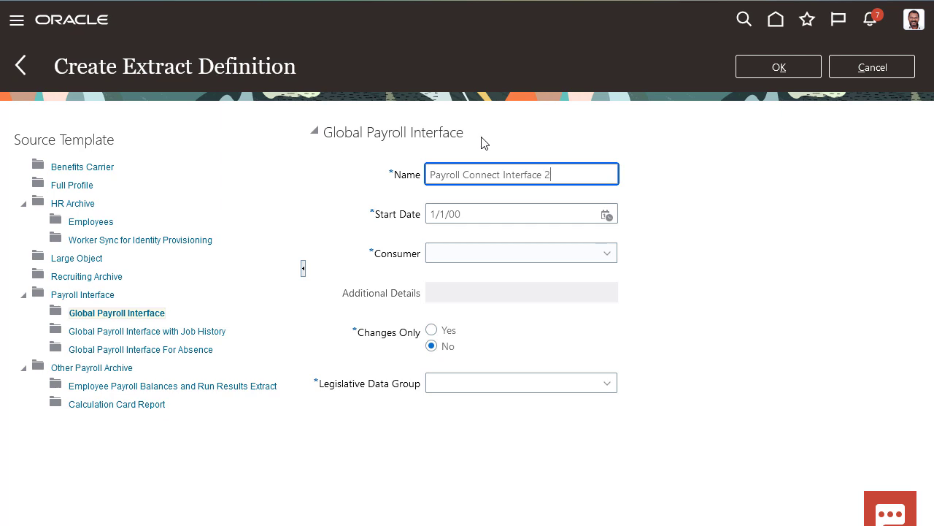
left_click(608, 253)
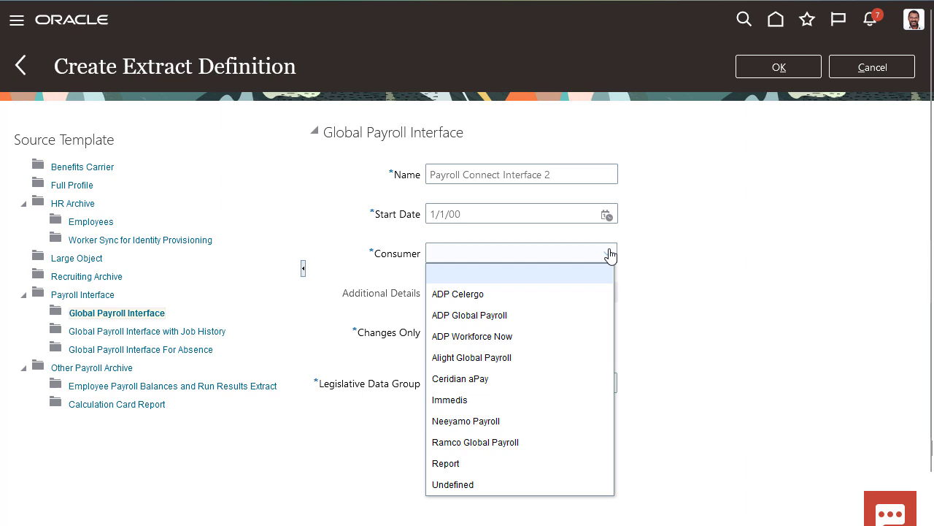
left_click(489, 484)
left_click(506, 290)
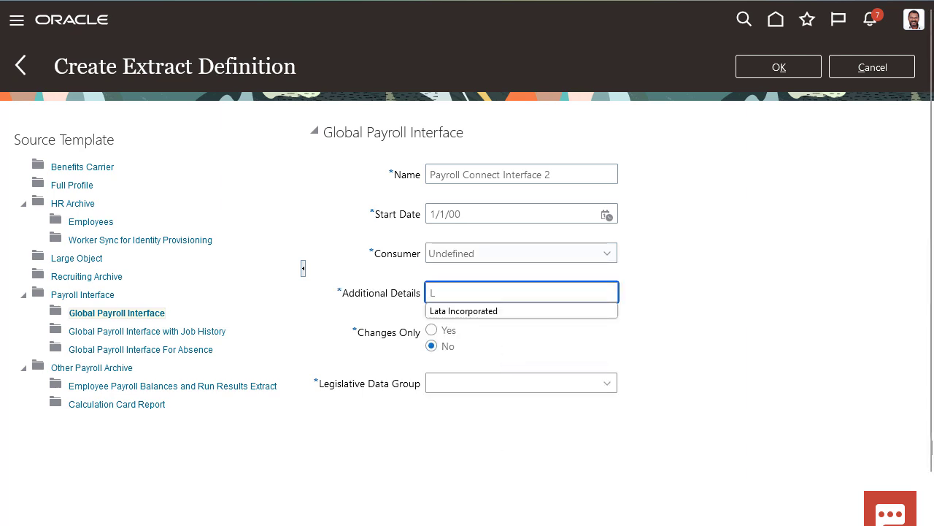
left_click(497, 312)
Set Changes Only to Yes, choose US Legislative Data Group, and create the extract definition
left_click(432, 330)
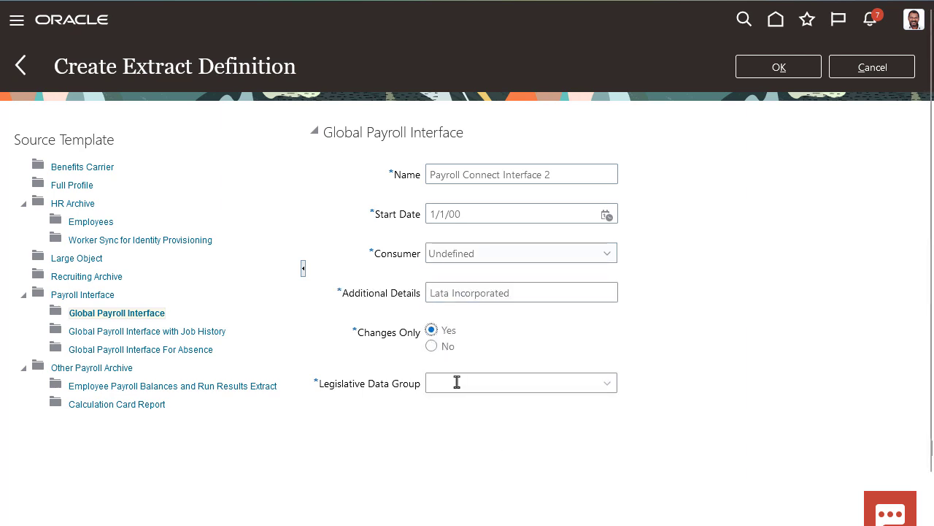
left_click(457, 383)
type("US")
left_click(458, 402)
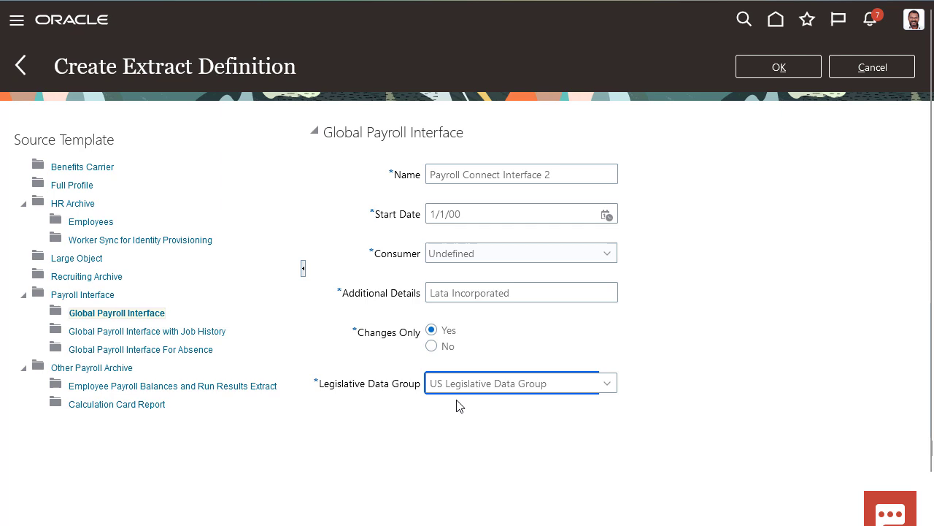
left_click(793, 68)
Expand the entire business objects tree and show the attributes of Global Person Information
left_click(153, 146)
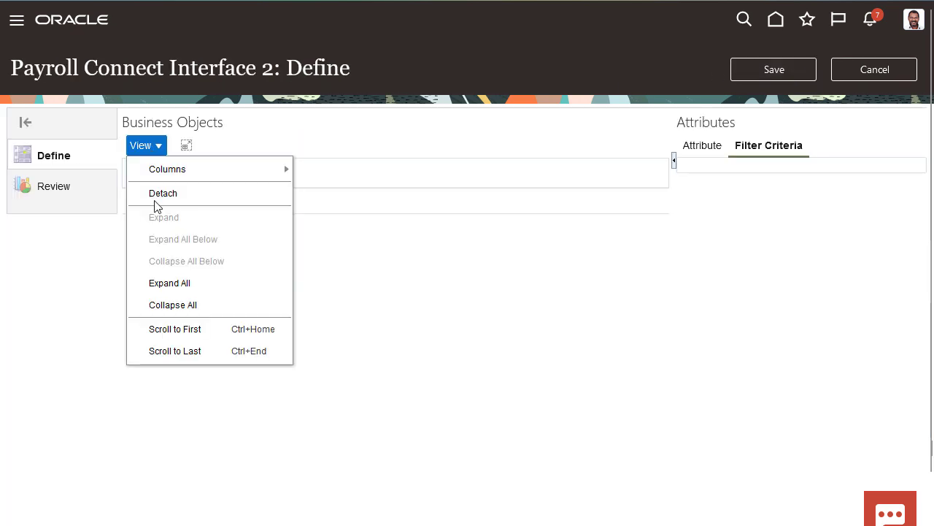
left_click(161, 284)
left_click(240, 257)
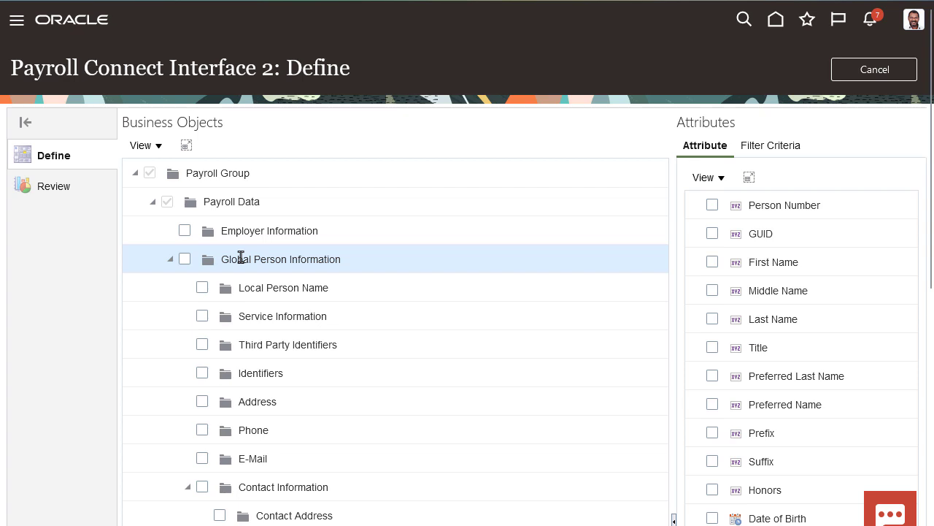
Include the Service Information, Identifiers, Address, Phone and E-Mail business objects under Global Person Information
left_click(202, 315)
left_click(202, 372)
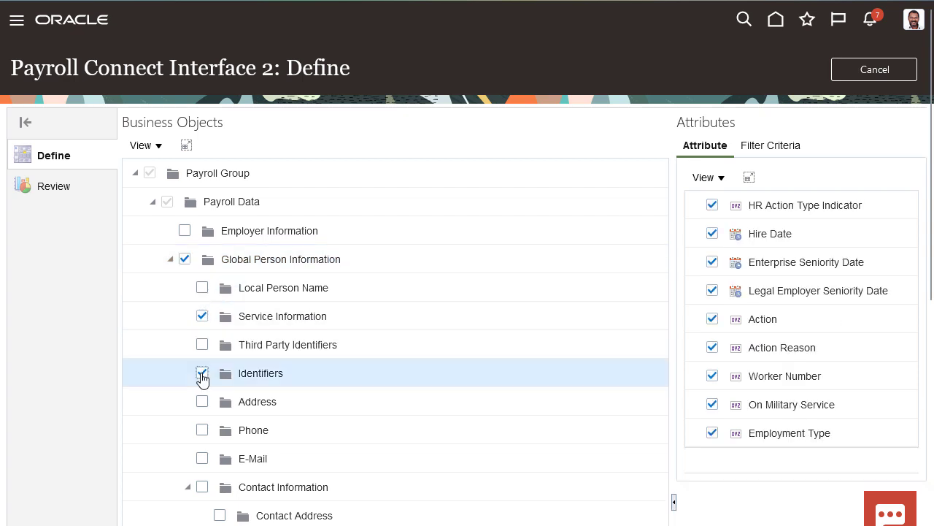
left_click(202, 402)
left_click(202, 430)
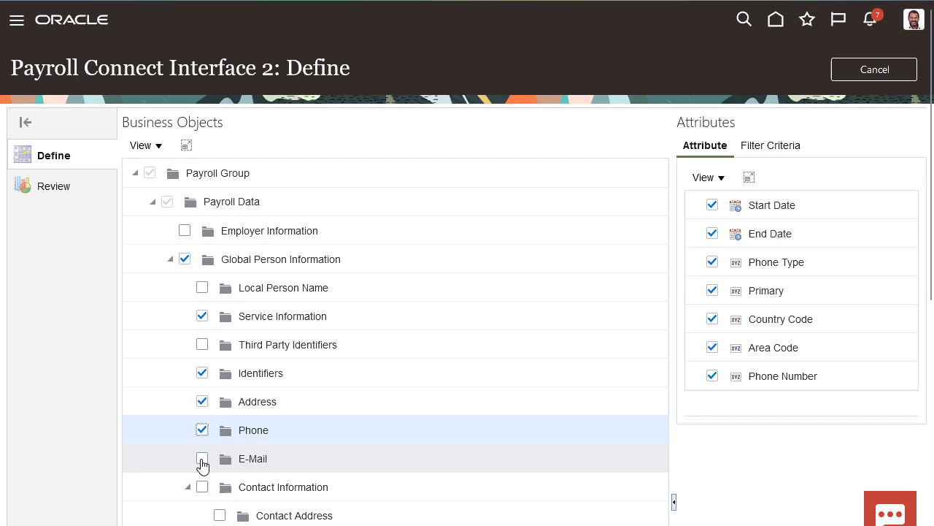
left_click(202, 459)
Include the parent object of the salary and assignment records, plus Termination Information, Payroll Information and Pay Distribution Information
scroll(203, 466, "down", 4)
scroll(203, 466, "down", 3)
left_click(203, 245)
scroll(202, 245, "down", 4)
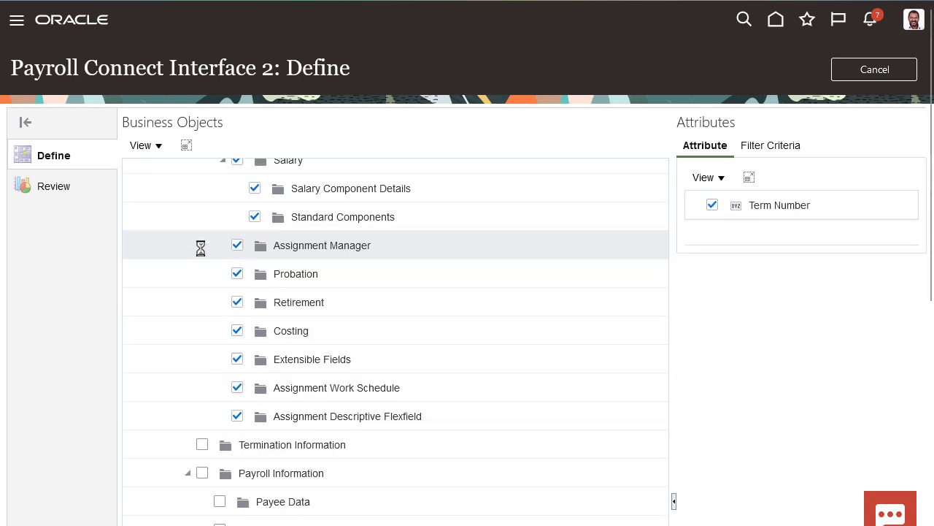
left_click(202, 445)
left_click(203, 491)
scroll(200, 492, "down", 3)
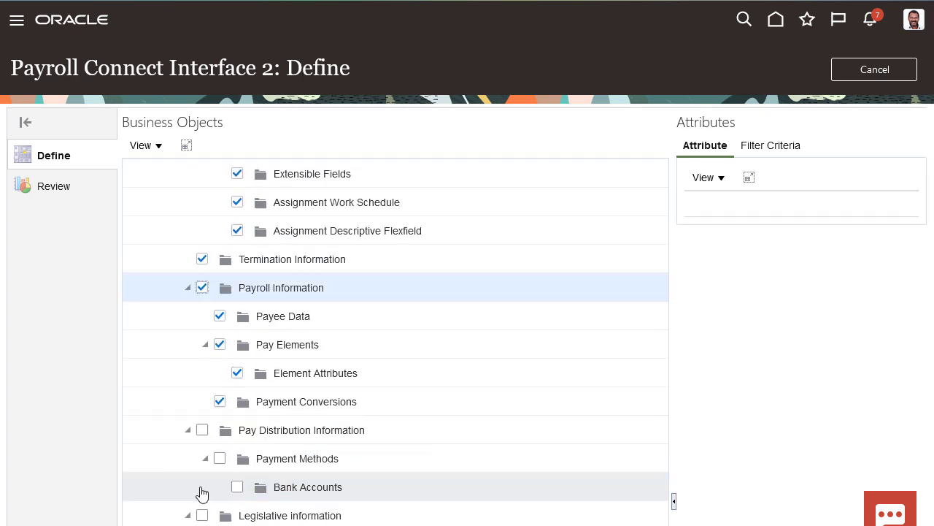
left_click(203, 430)
Exclude the Notice Period UOM attribute from the Probation business object
scroll(253, 289, "up", 2)
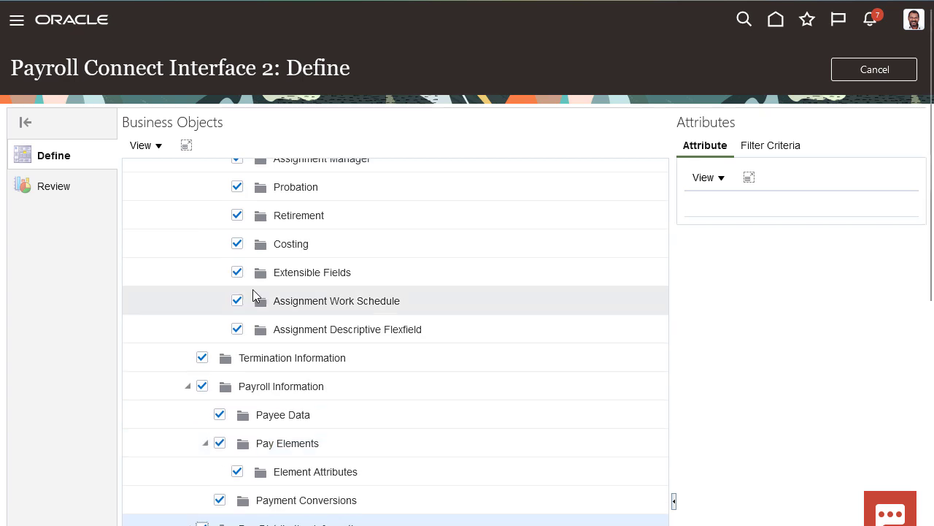
left_click(322, 189)
left_click(712, 263)
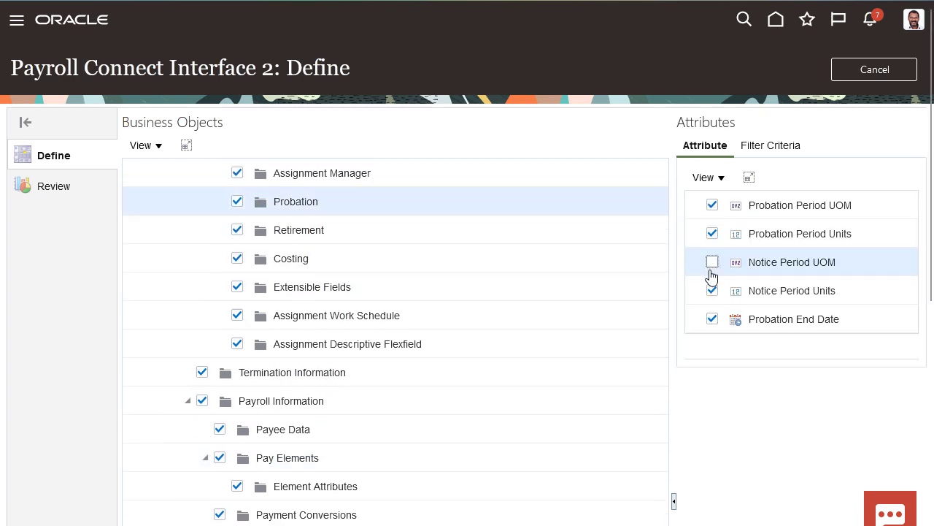
Exclude Notice Period Units from the Probation attributes and include Assignment Extra Information with all its child business objects
left_click(711, 291)
scroll(534, 302, "down", 7)
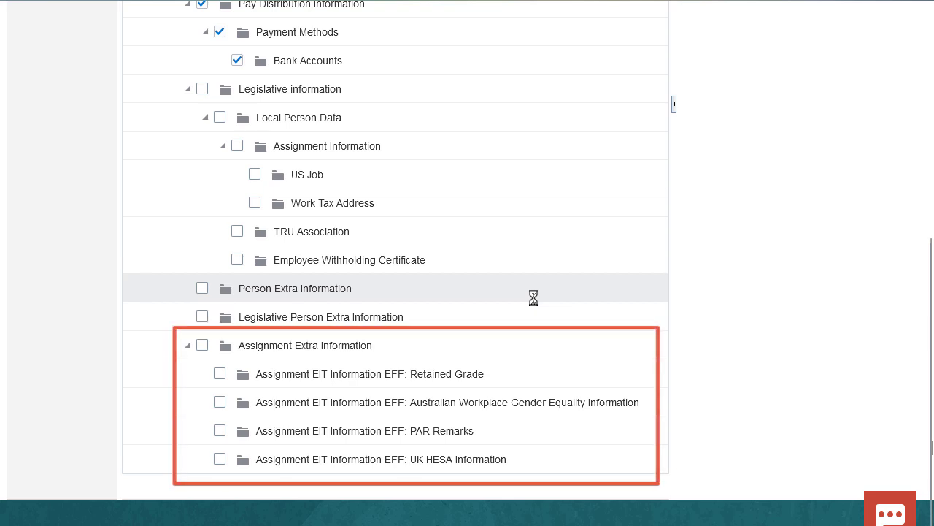
left_click(202, 344)
Restrict the E-Mail business object to work e-mails with the Work Email filter criterion
scroll(204, 351, "up", 10)
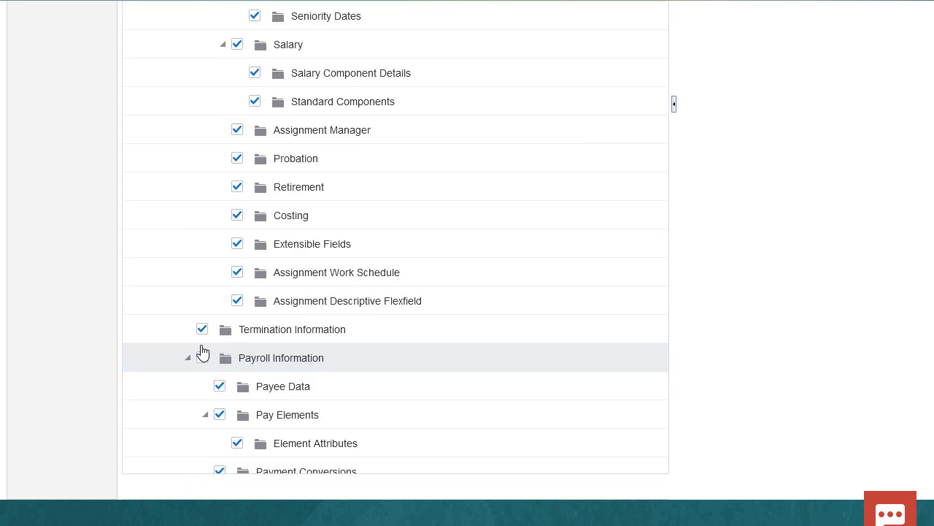
scroll(202, 350, "up", 5)
left_click(290, 161)
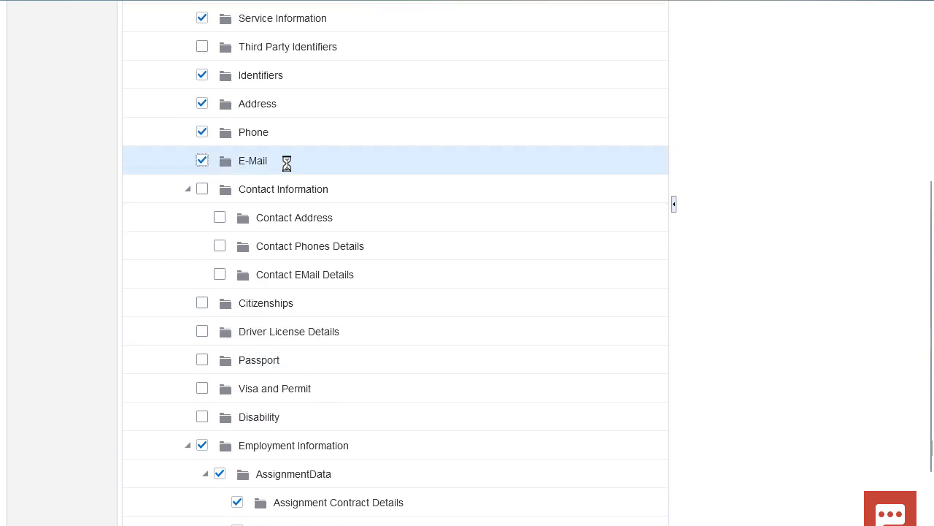
scroll(763, 198, "up", 5)
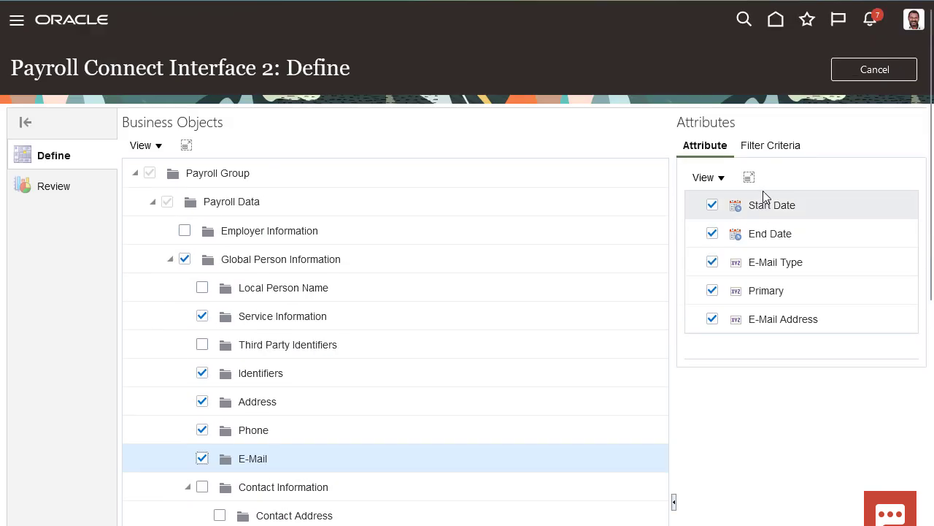
left_click(777, 150)
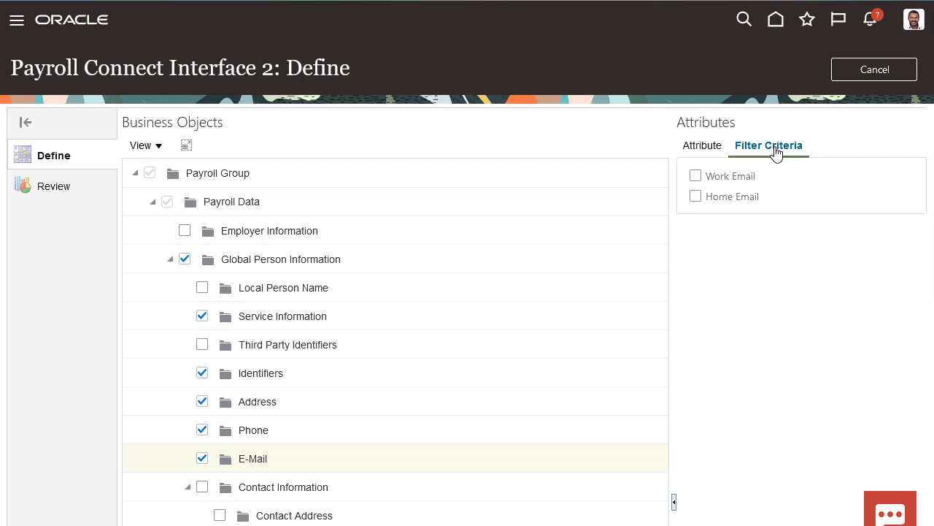
left_click(697, 177)
Include the Legislative information business object with all its child objects, such as Local Person Data and TRU Association
scroll(528, 205, "down", 2)
scroll(529, 203, "down", 12)
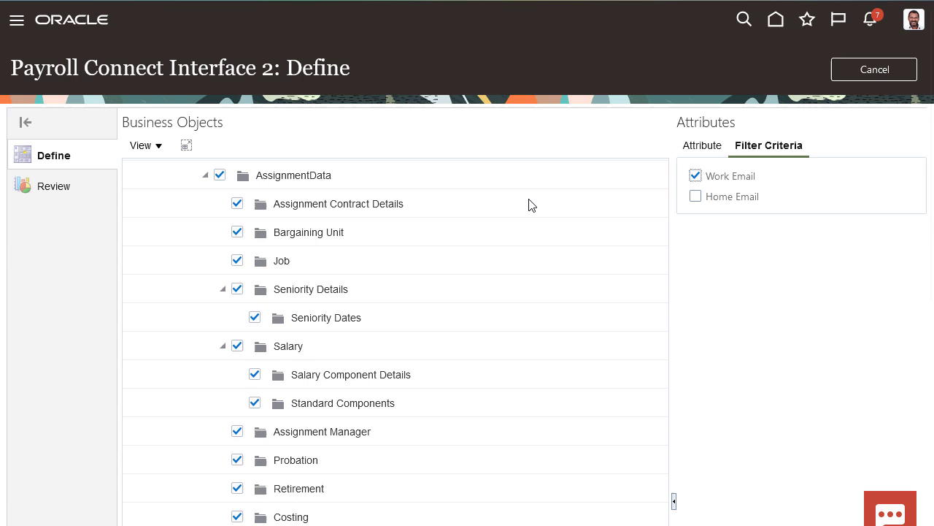
left_click(201, 189)
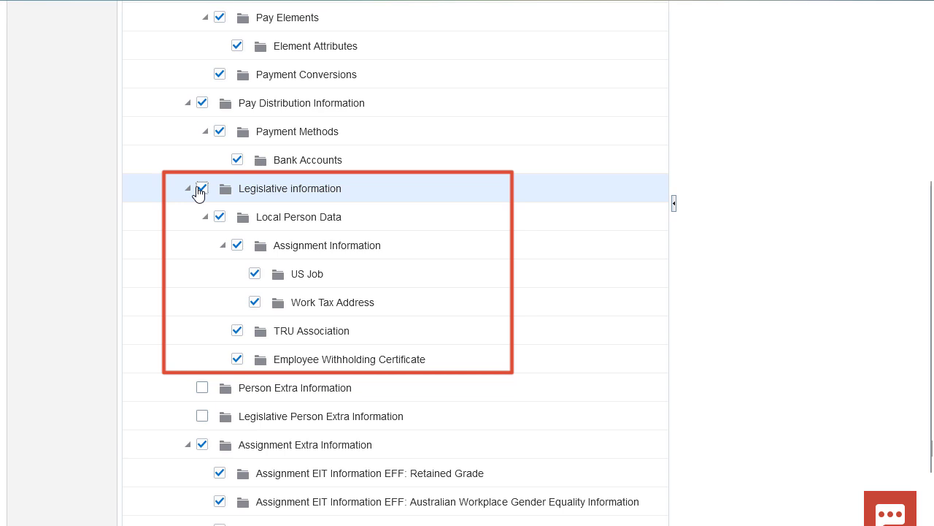
Go to the review of the Payroll Connect Interface 2 extract definition and save it
scroll(85, 194, "up", 4)
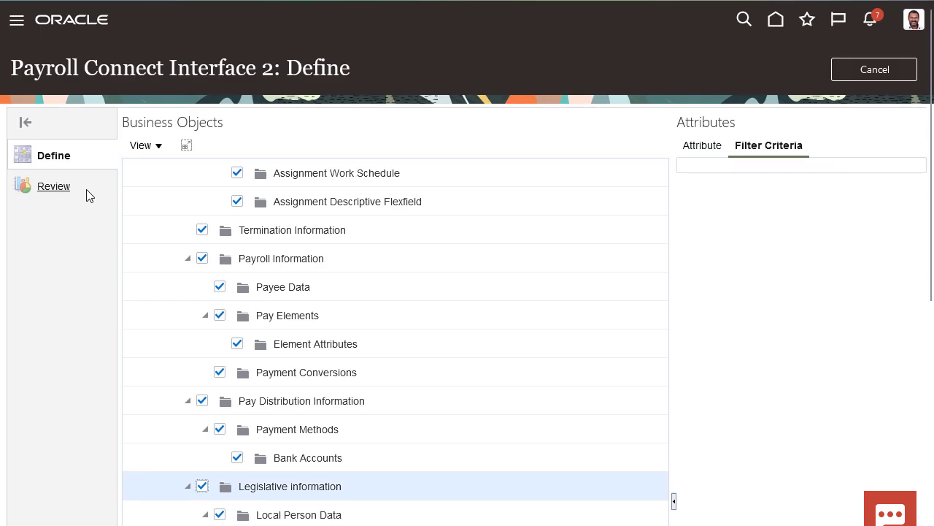
left_click(65, 191)
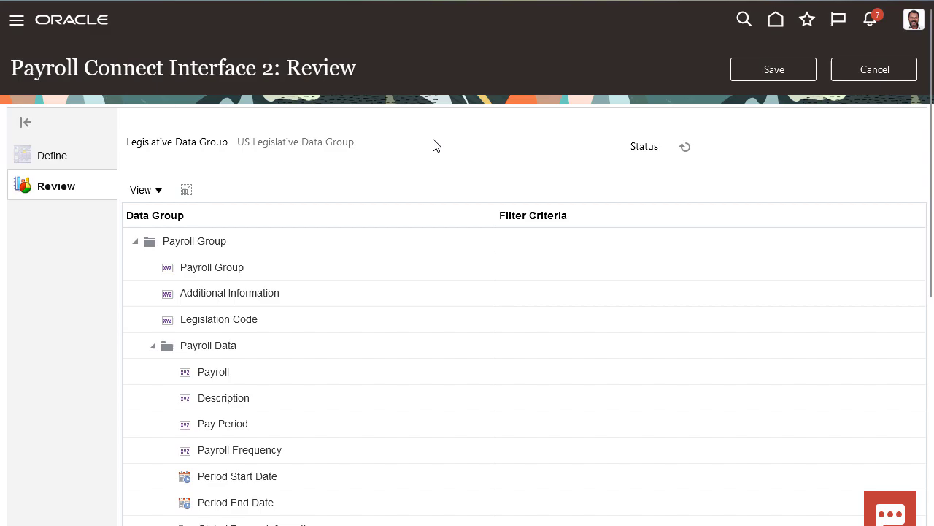
left_click(759, 77)
left_click(540, 293)
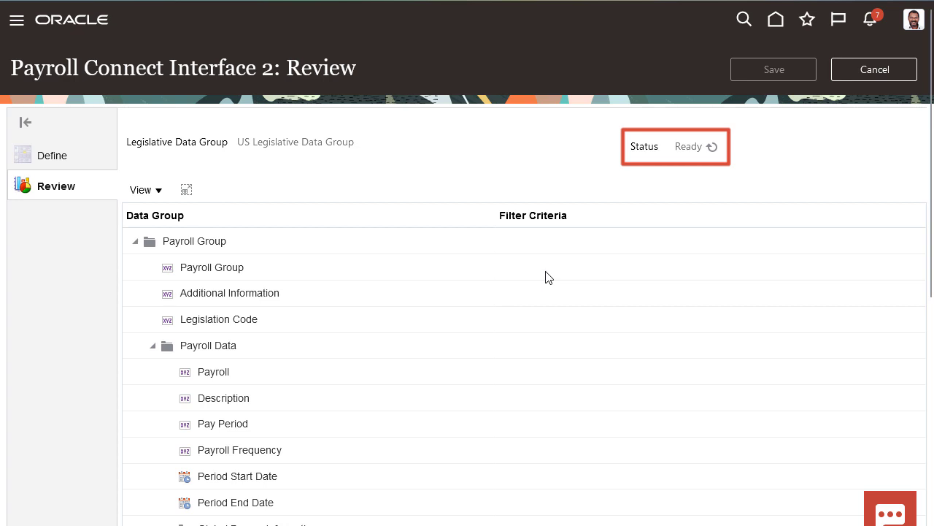
Return to the home page and open the Flow Submission task in the Payroll work area of My Client Groups
left_click(776, 22)
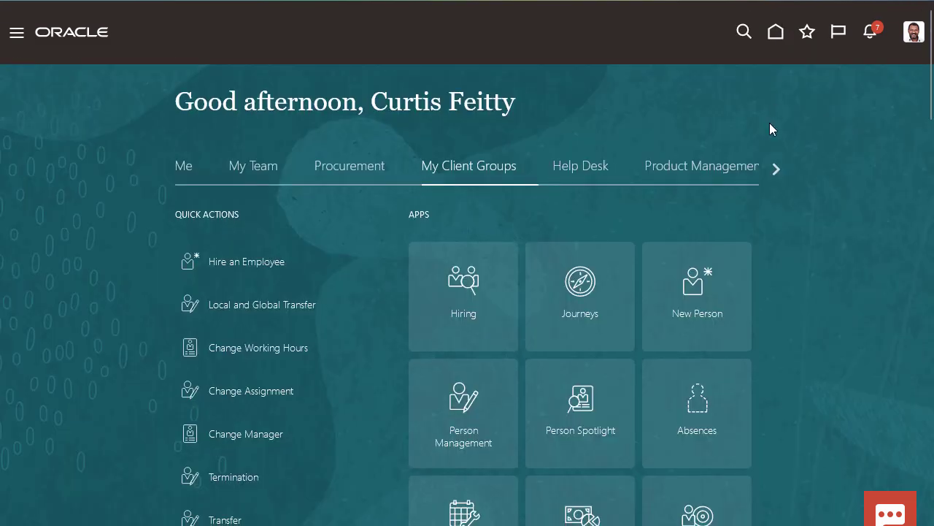
scroll(769, 129, "down", 10)
left_click(460, 95)
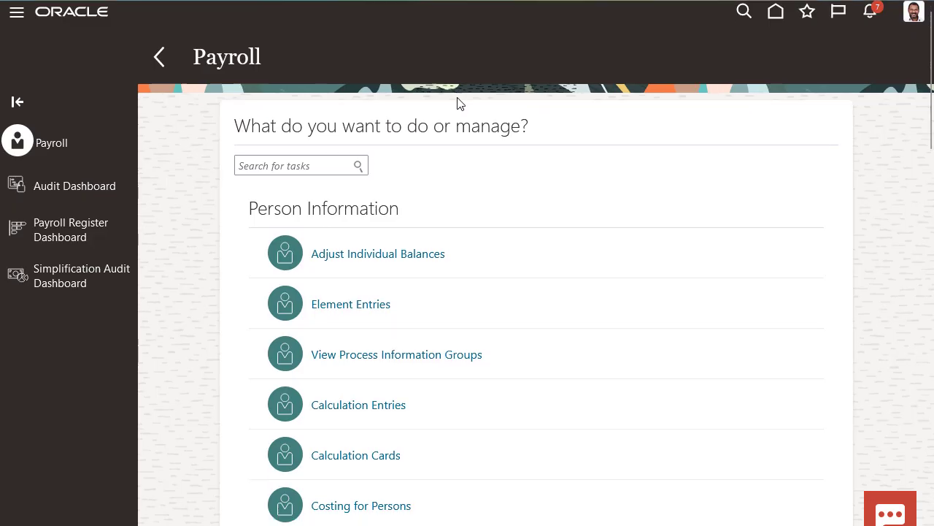
scroll(458, 102, "down", 10)
left_click(342, 347)
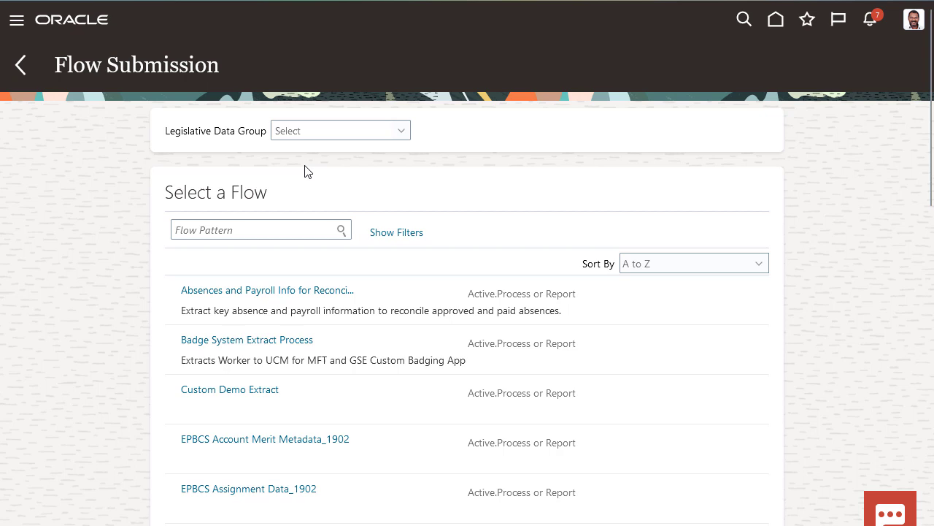
Set the legislative data group to US Legislative Data Group and search the flow patterns for "Payroll Connect Interface 2"
left_click(299, 130)
type("US")
left_click(312, 212)
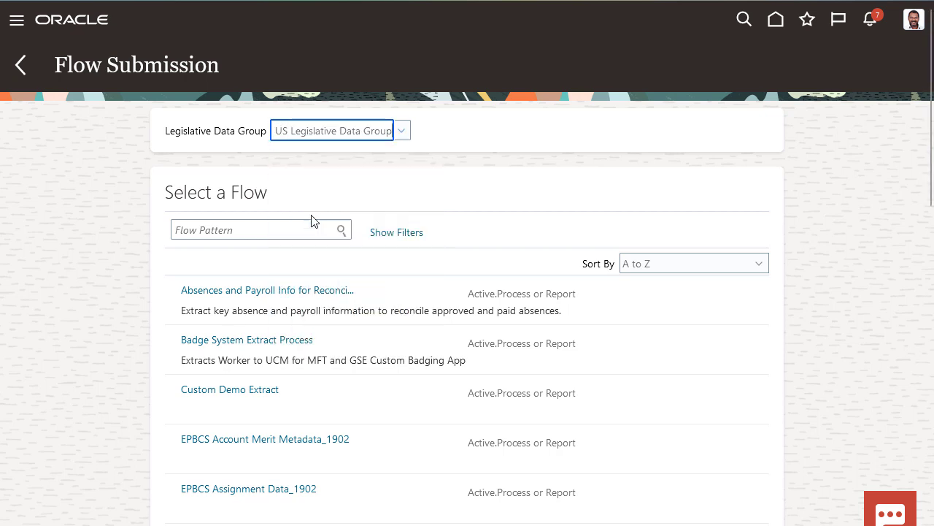
left_click(282, 223)
type("Payroll Connect Interface 2")
key("Return")
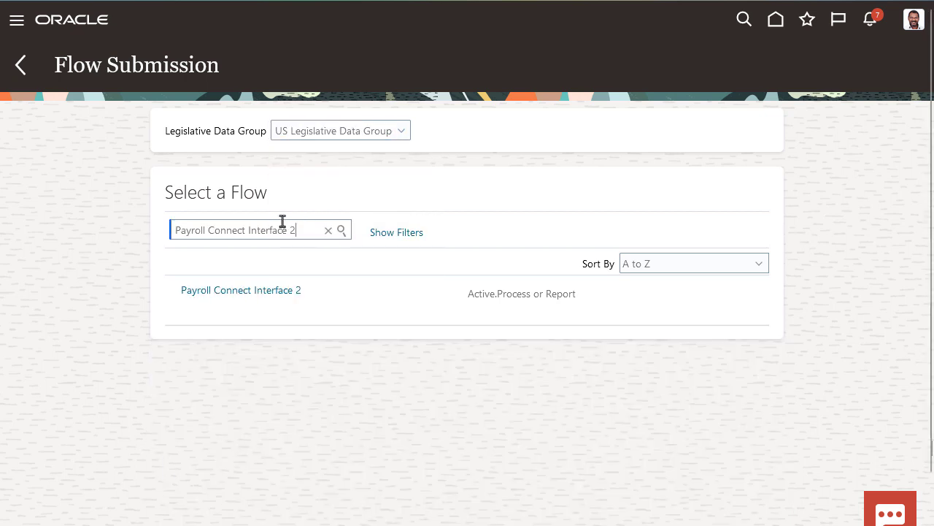
Start a submission of the Payroll Connect Interface 2 flow and name the payroll flow "Payroll Interface for 6/1/24"
left_click(276, 295)
left_click(331, 200)
type("Payroll")
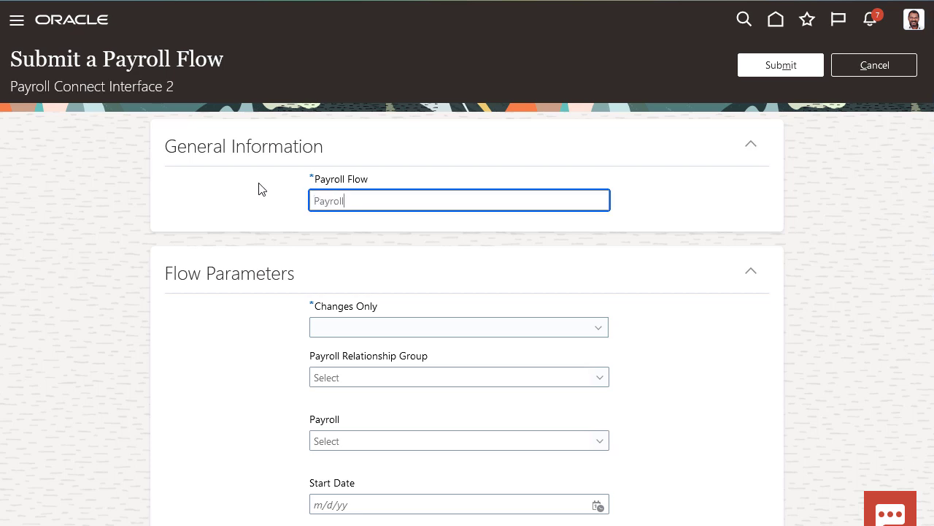
type(" Interface for 6/1/24")
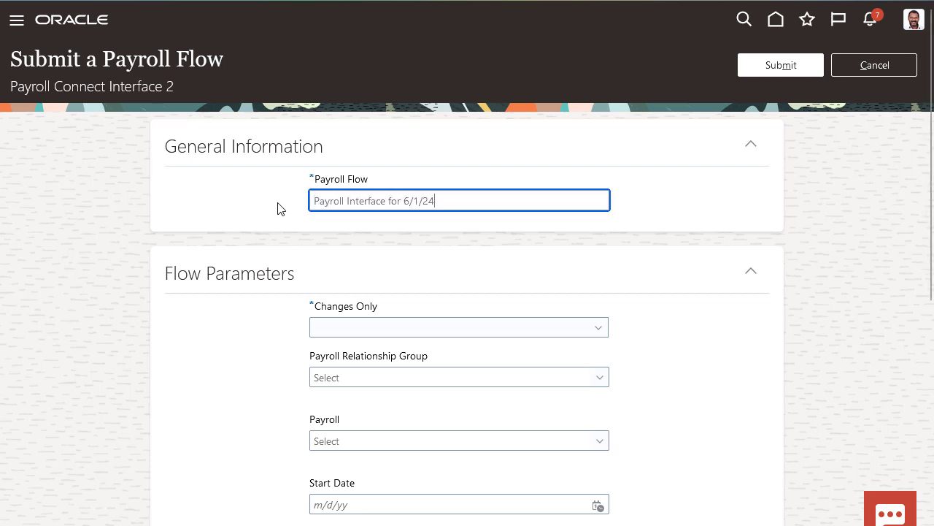
Set the Changes Only parameter to All Attributes and the Payroll parameter to Monthly
left_click(593, 329)
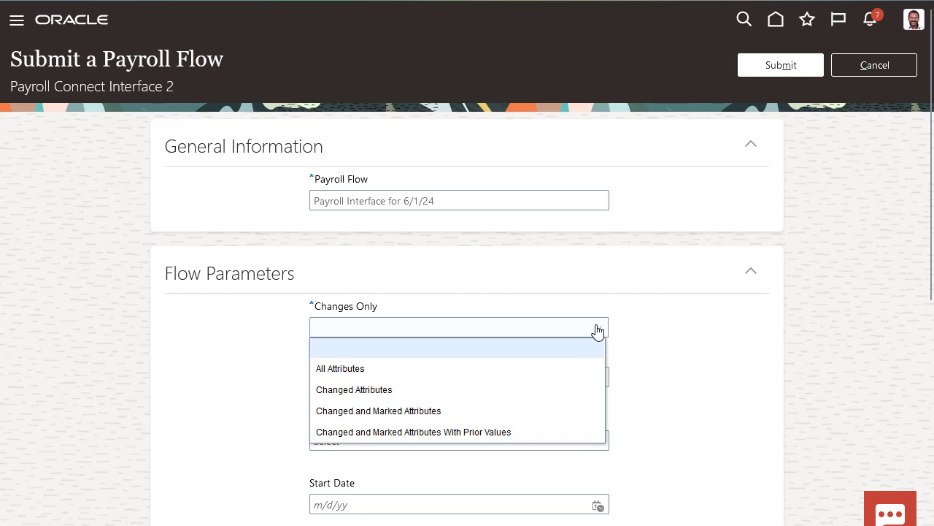
left_click(557, 369)
scroll(560, 368, "down", 2)
left_click(601, 341)
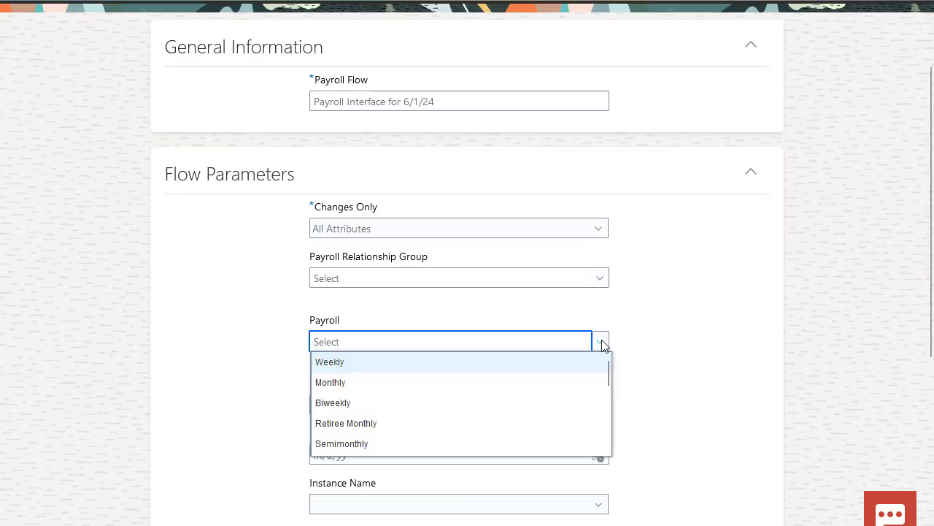
left_click(587, 383)
Set the flow's start date to 6/1/24 and effective date to June 30, 2024, and submit the flow
left_click(599, 407)
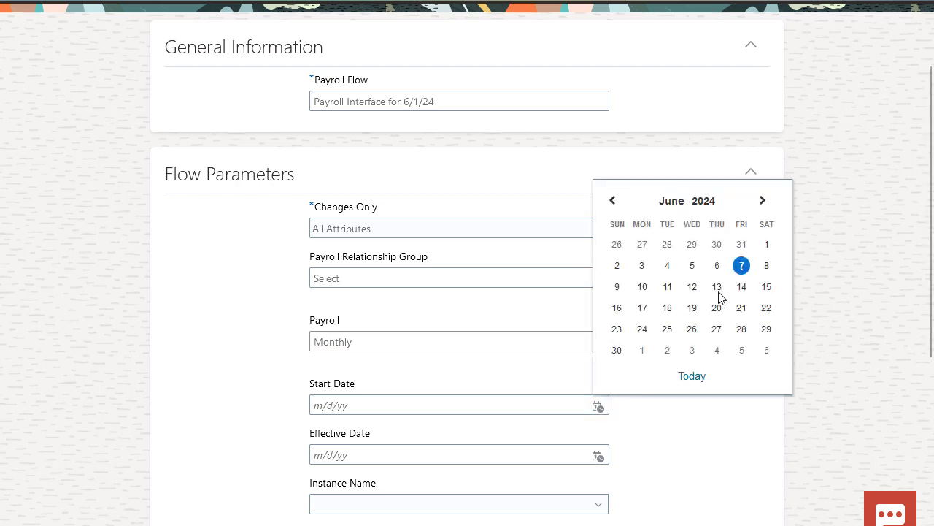
left_click(765, 243)
left_click(598, 454)
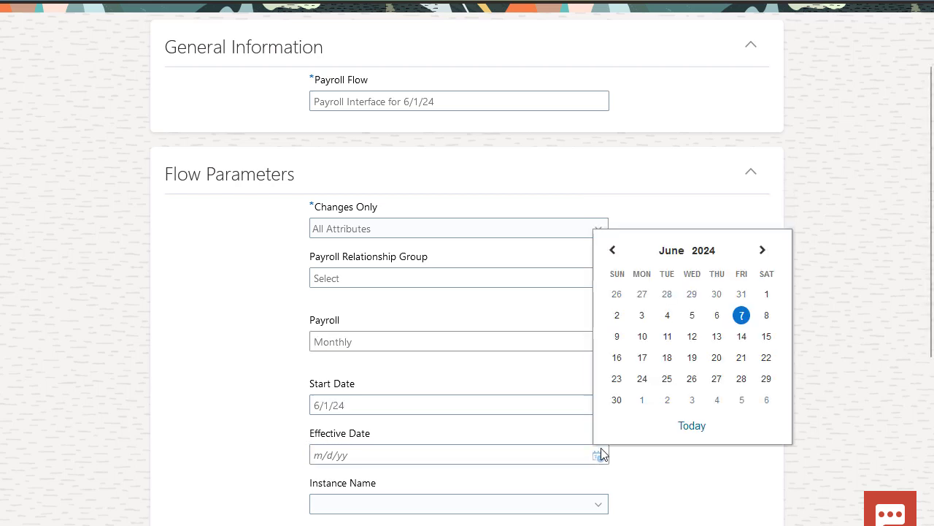
left_click(617, 399)
scroll(755, 177, "up", 2)
left_click(796, 65)
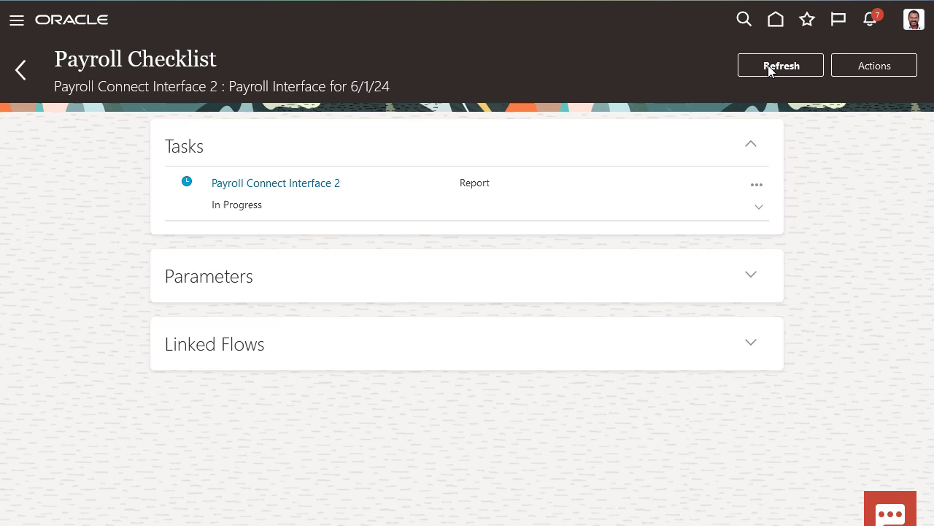
Refresh the payroll checklist and open the Global Payroll Interface XML output file of the Payroll Connect Interface 2 task
left_click(768, 65)
left_click(306, 183)
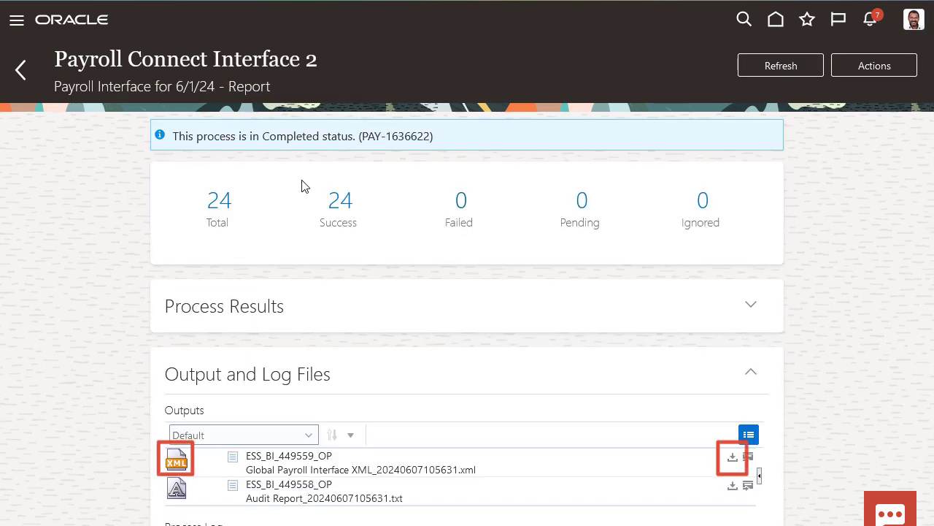
left_click(169, 458)
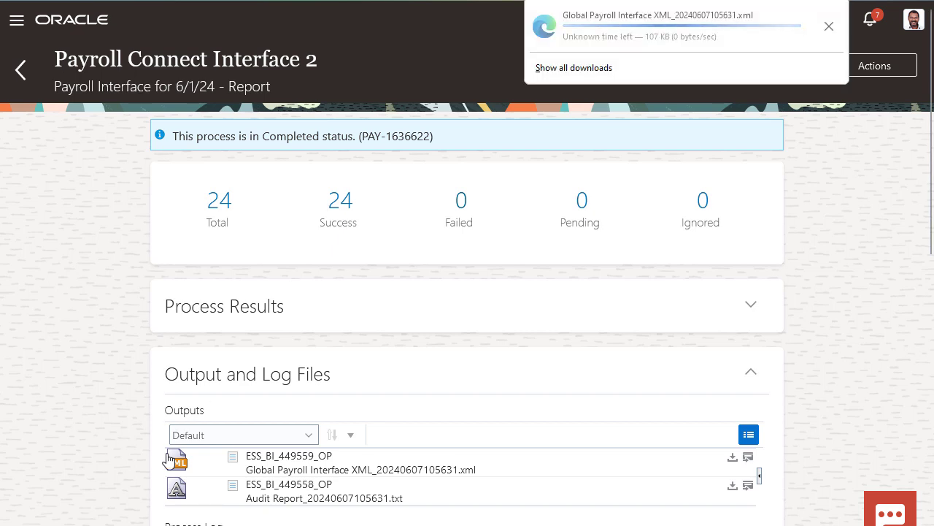
left_click(610, 28)
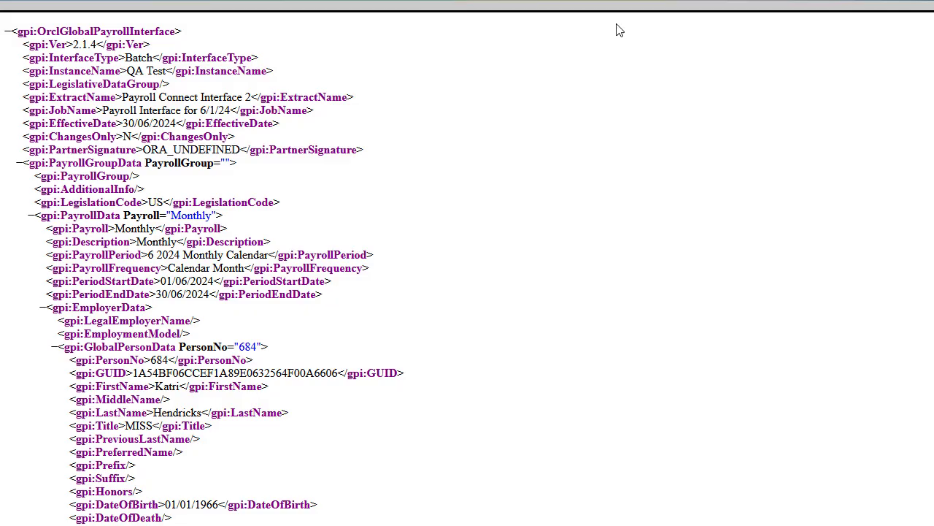